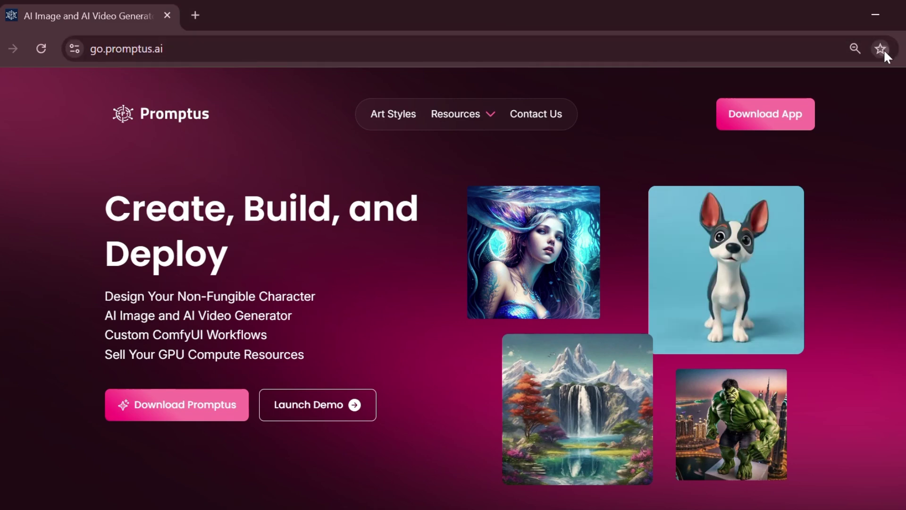
# - Bookmark go.promptus.ai from the address bar and confirm with Done
pyautogui.click(882, 49)
pyautogui.click(769, 217)
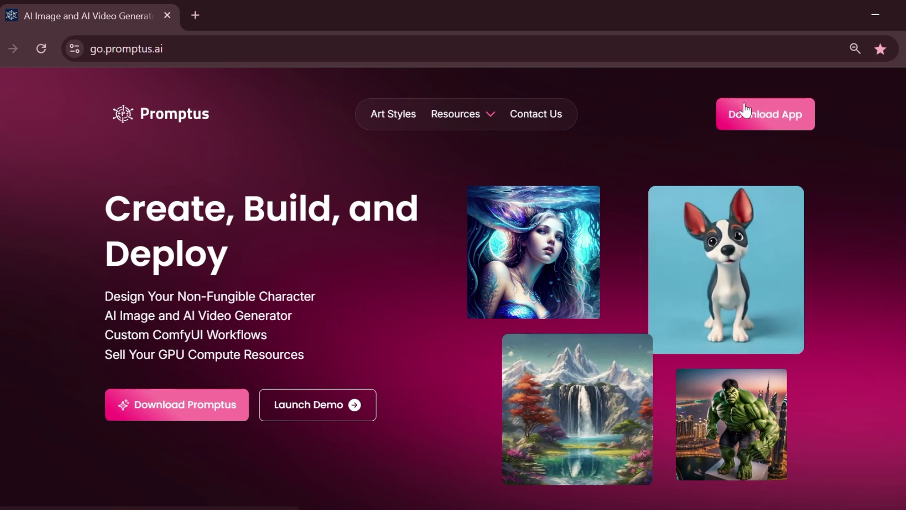
# - Download the Promptus installer and bring up Chrome's downloads list to run it
pyautogui.click(145, 409)
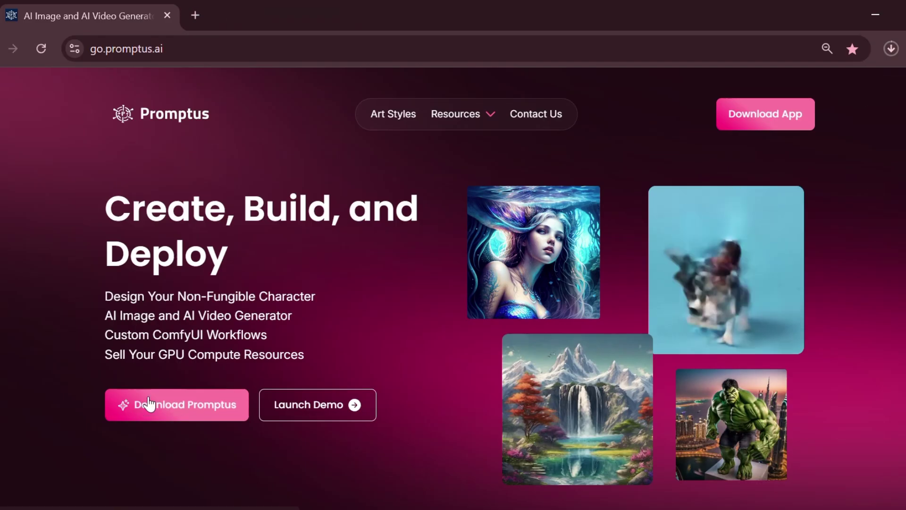
pyautogui.click(891, 49)
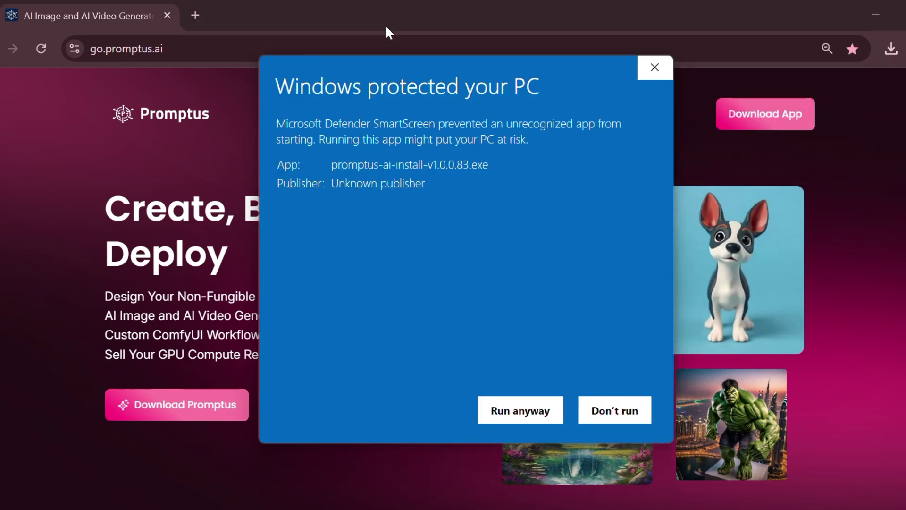
# - Run the installer anyway, accept the existing default folder, skip the desktop shortcut, install and launch PromptusAI
pyautogui.click(499, 412)
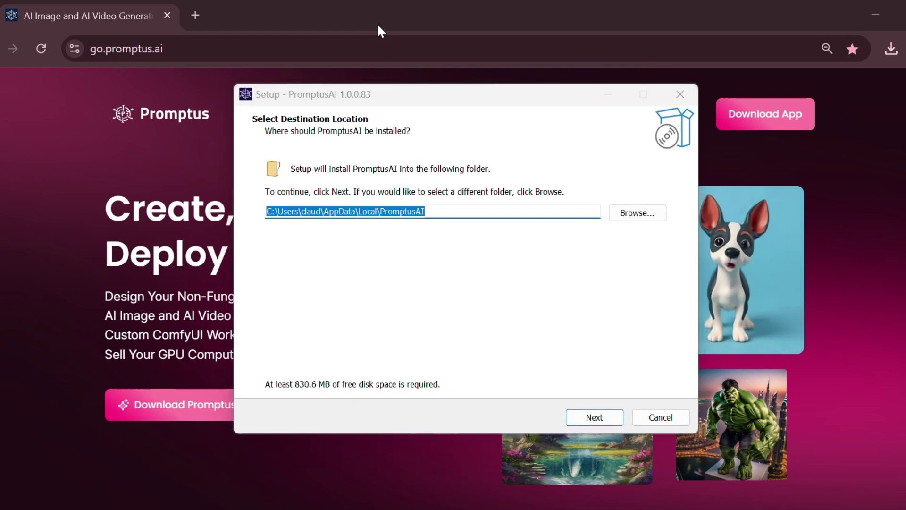
pyautogui.click(590, 417)
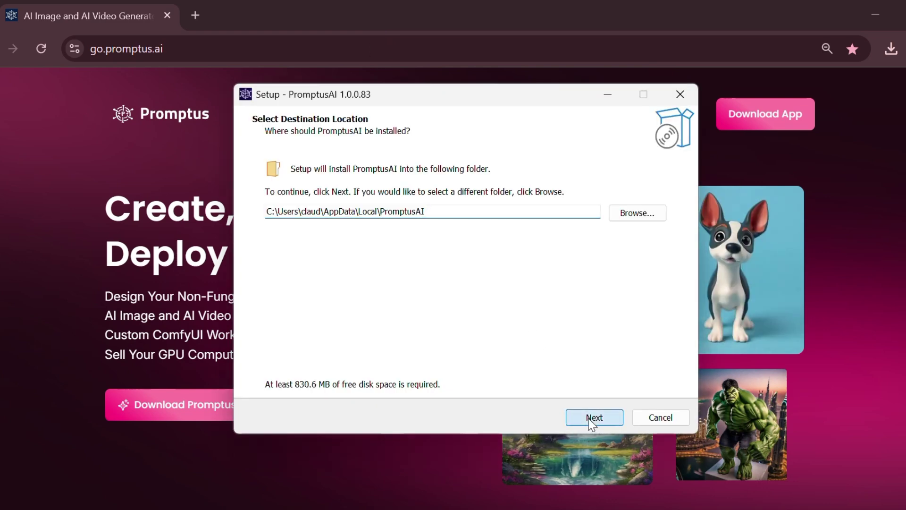
pyautogui.click(524, 342)
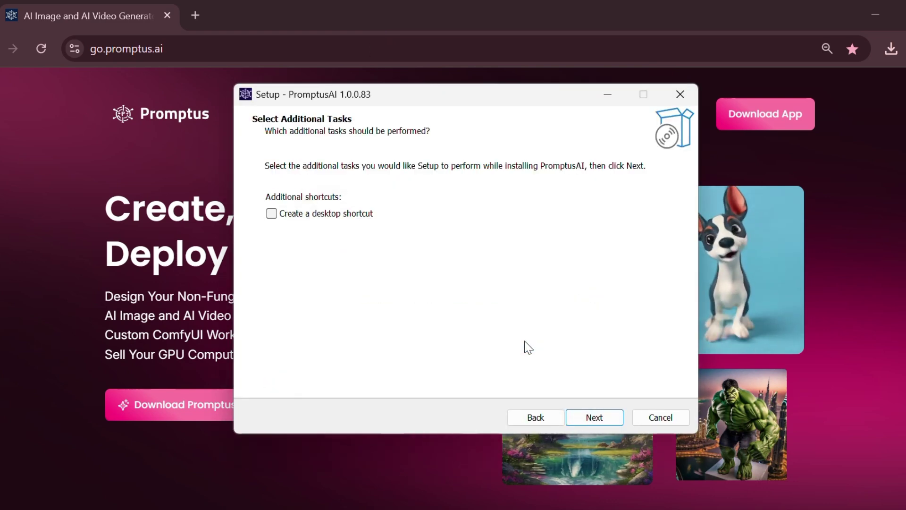
pyautogui.click(601, 415)
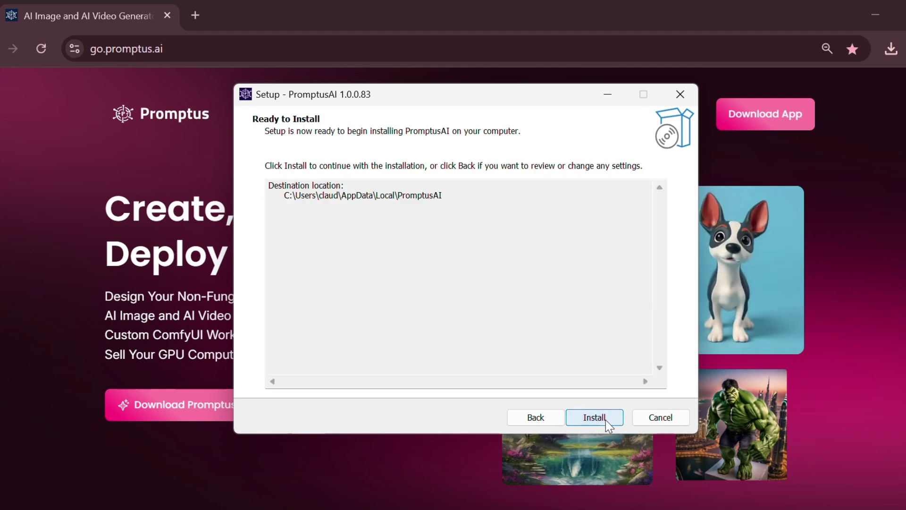
pyautogui.click(604, 420)
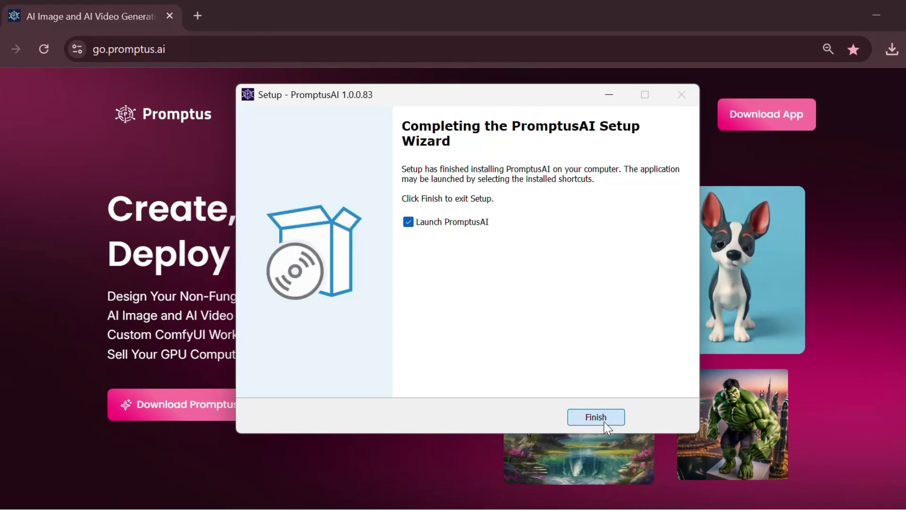
pyautogui.click(604, 420)
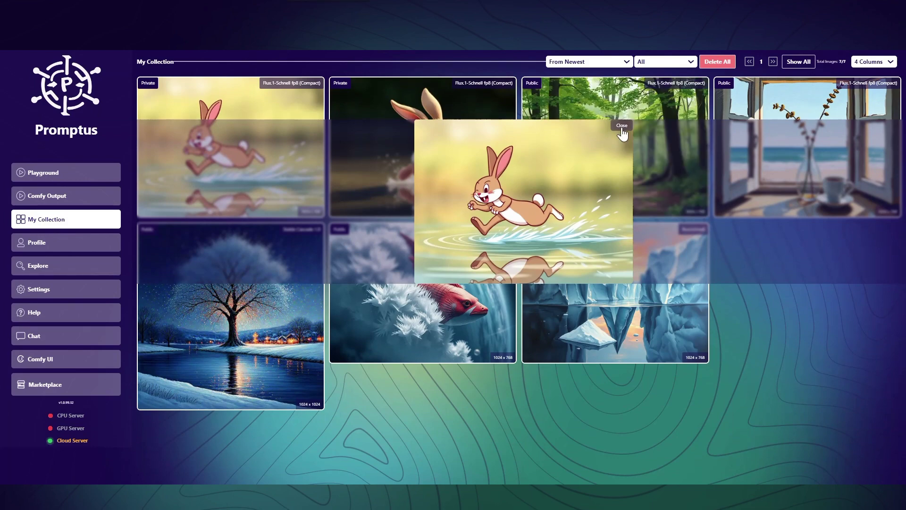
# - Enlarge the first bunny image in My Collection, then close the preview
pyautogui.click(623, 126)
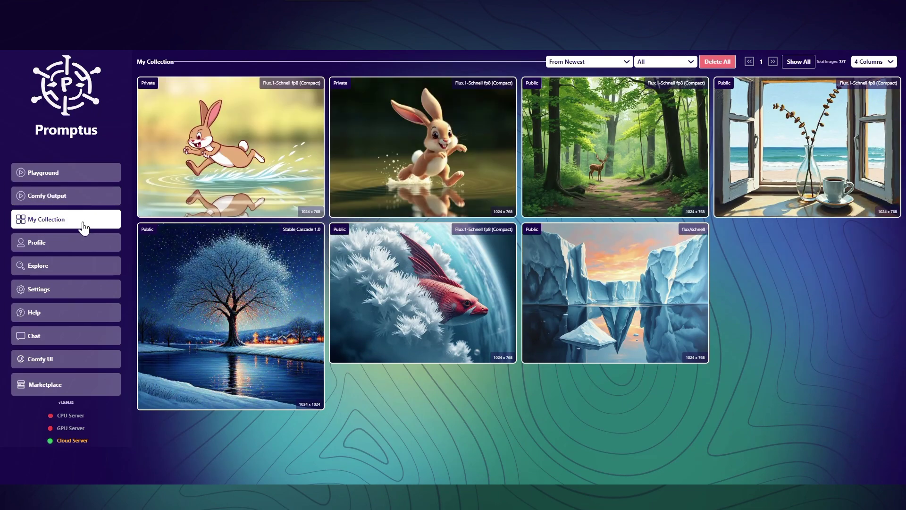
pyautogui.moveTo(230, 147)
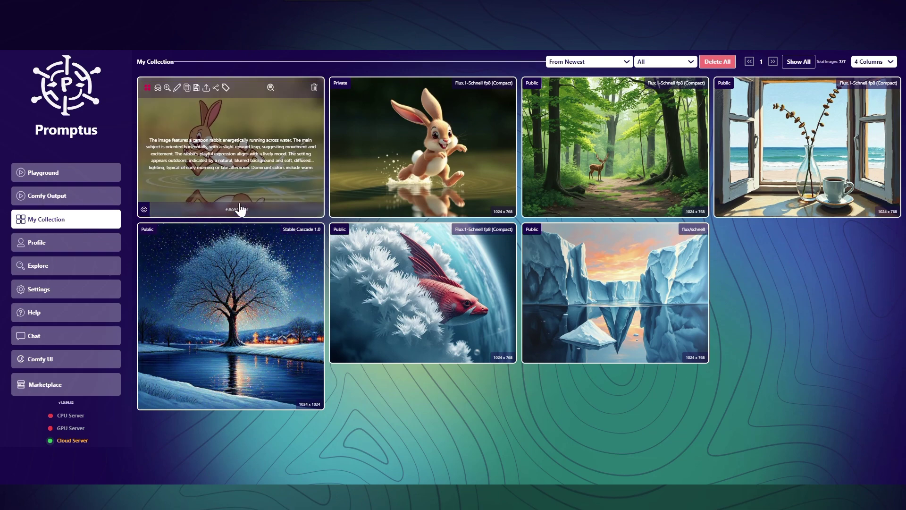
pyautogui.click(291, 187)
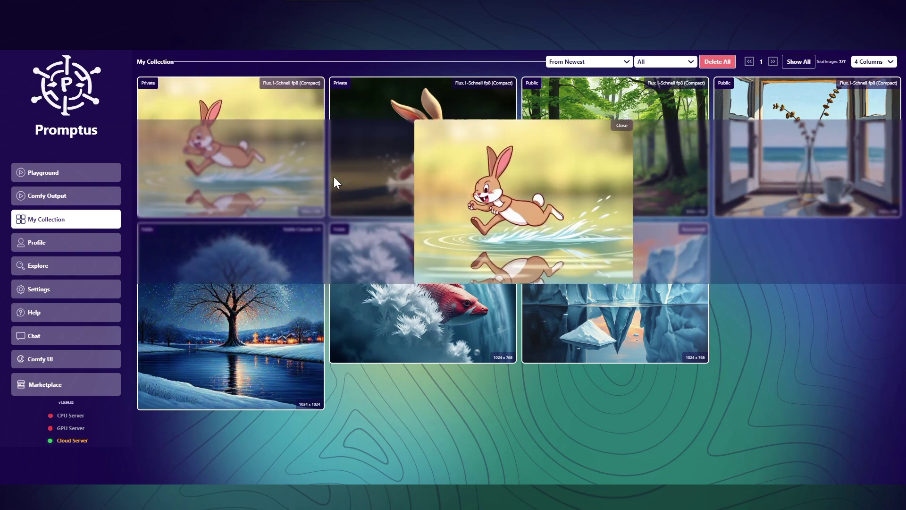
pyautogui.click(621, 127)
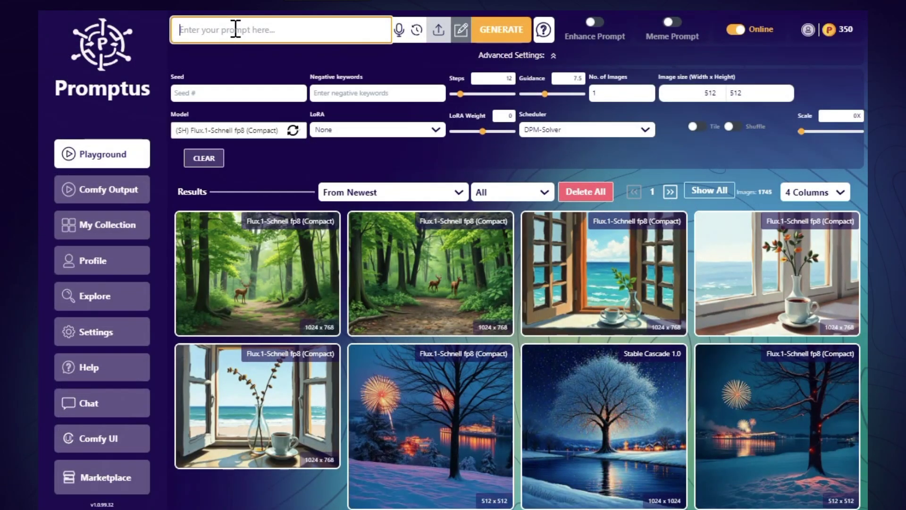
pyautogui.write('an')
pyautogui.write('d bun')
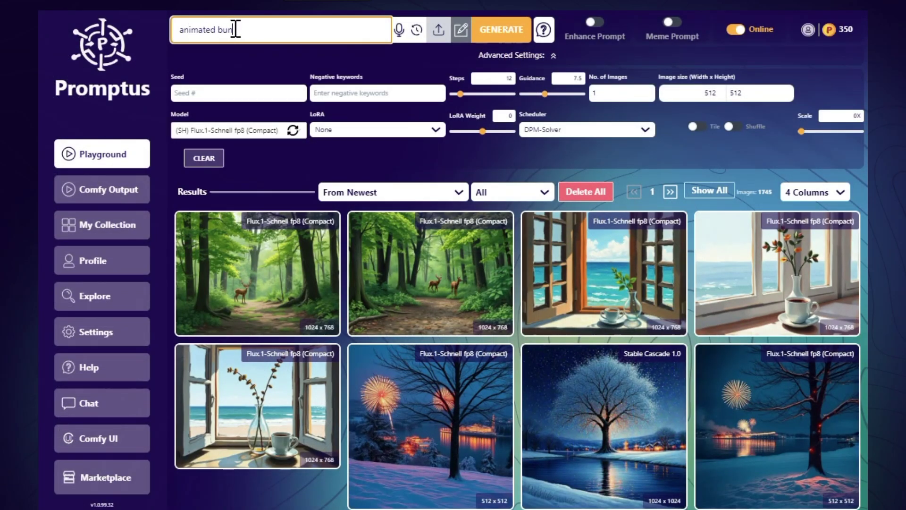
pyautogui.write(' ru')
pyautogui.write('nn')
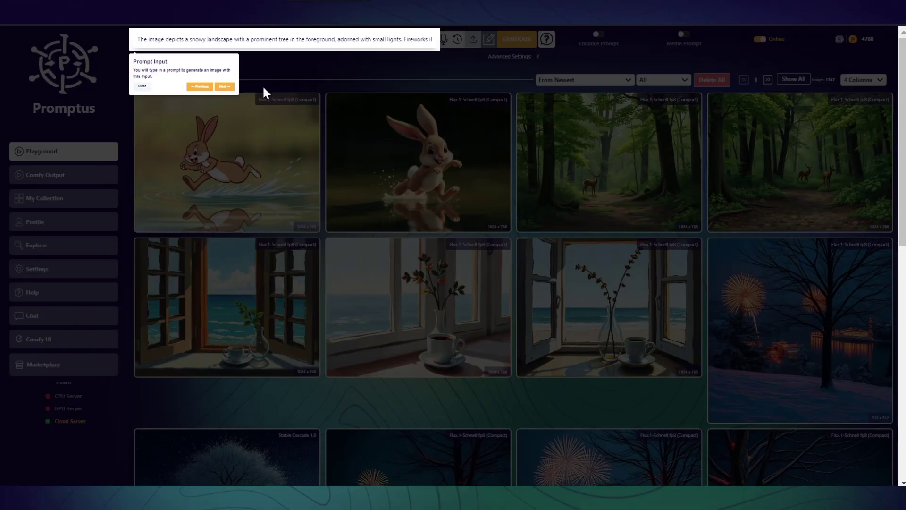
# - Advance the tour through Record, History, Upload and Masking to the Generate tooltip
pyautogui.click(225, 88)
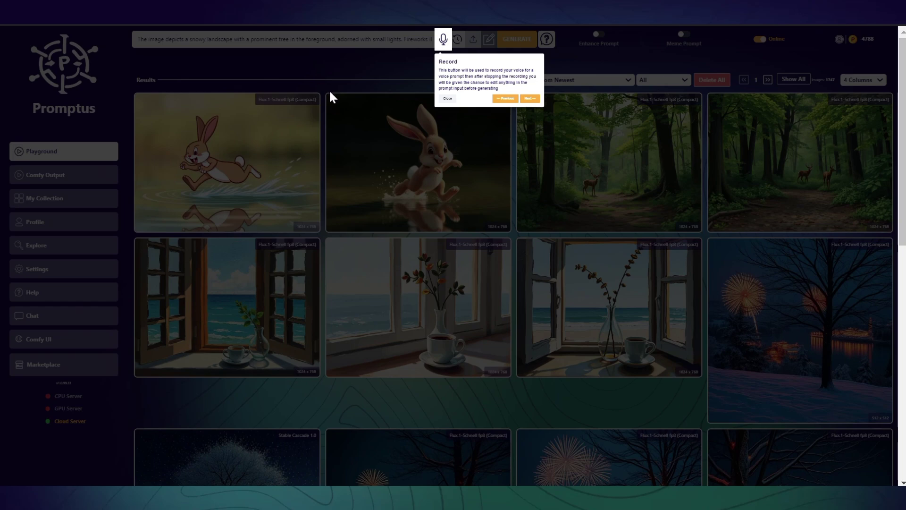
pyautogui.click(532, 100)
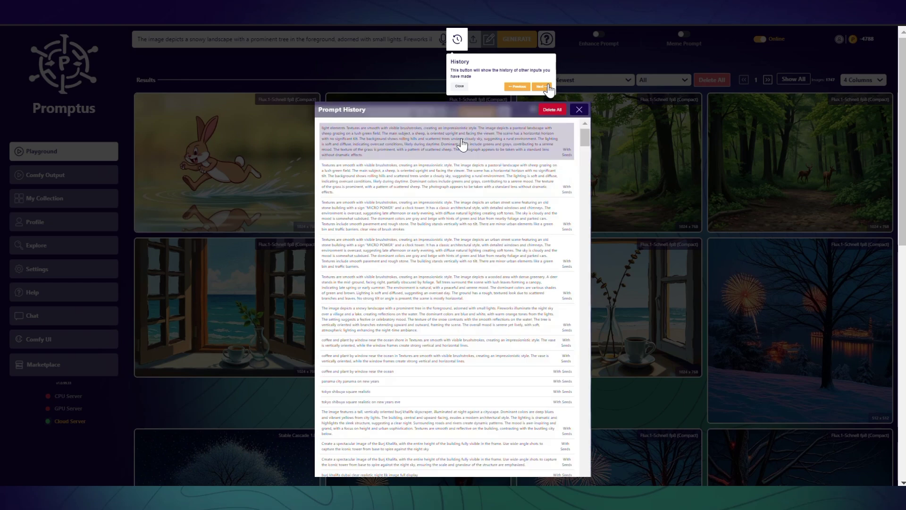
pyautogui.click(549, 88)
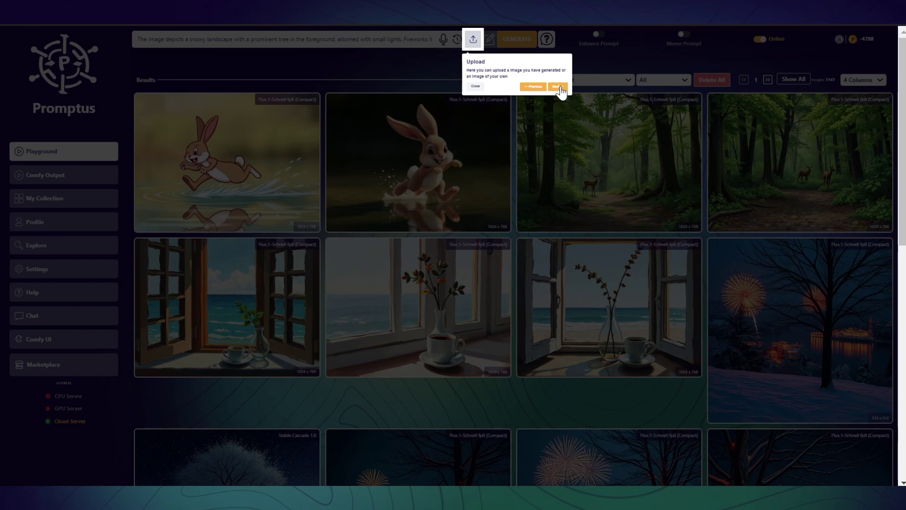
pyautogui.click(559, 88)
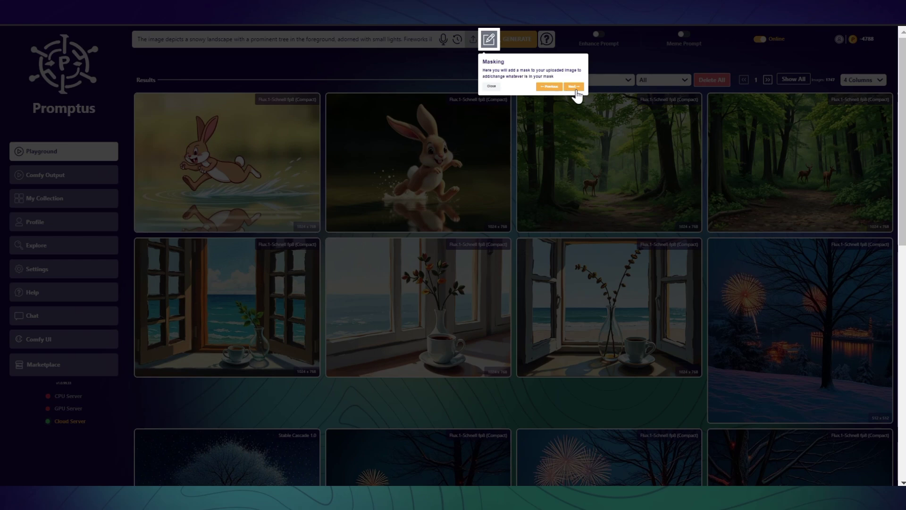
pyautogui.click(575, 87)
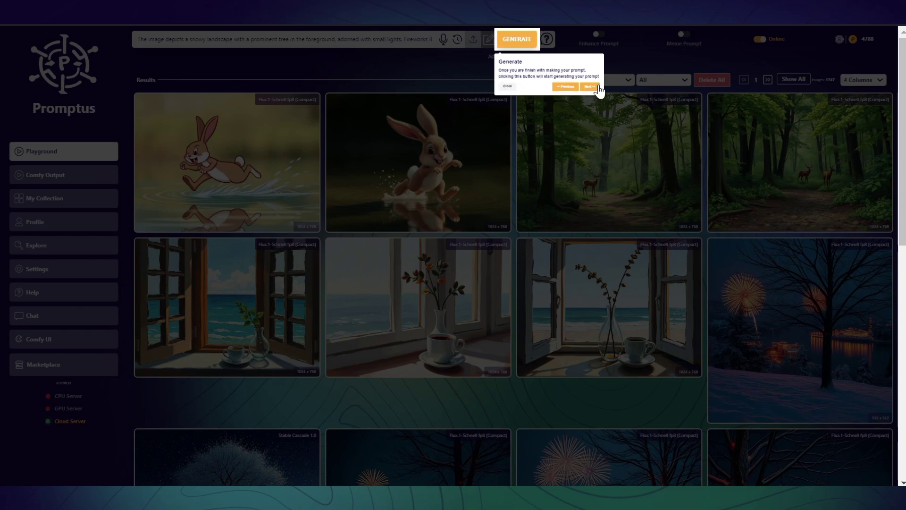
# - Advance through Enhance Prompt, Meme Prompt, Online/Offline and Tokens, then end the tour
pyautogui.click(591, 87)
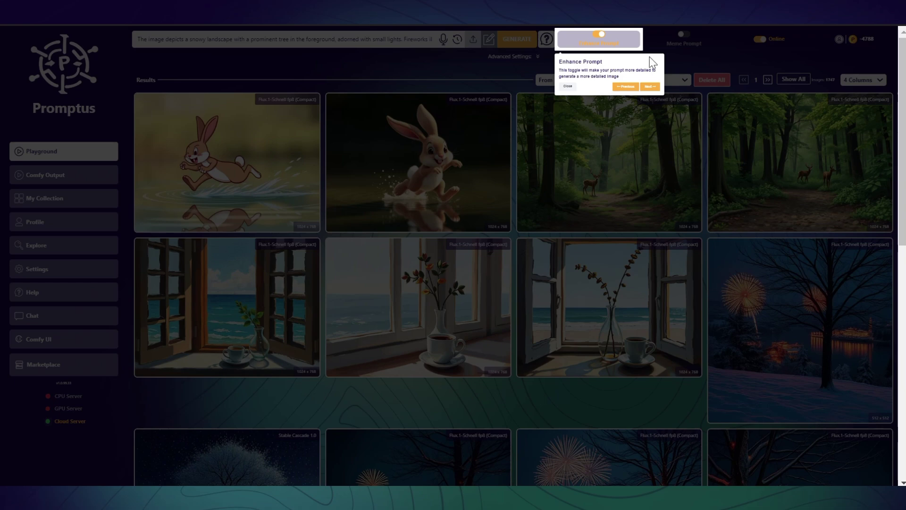
pyautogui.click(650, 88)
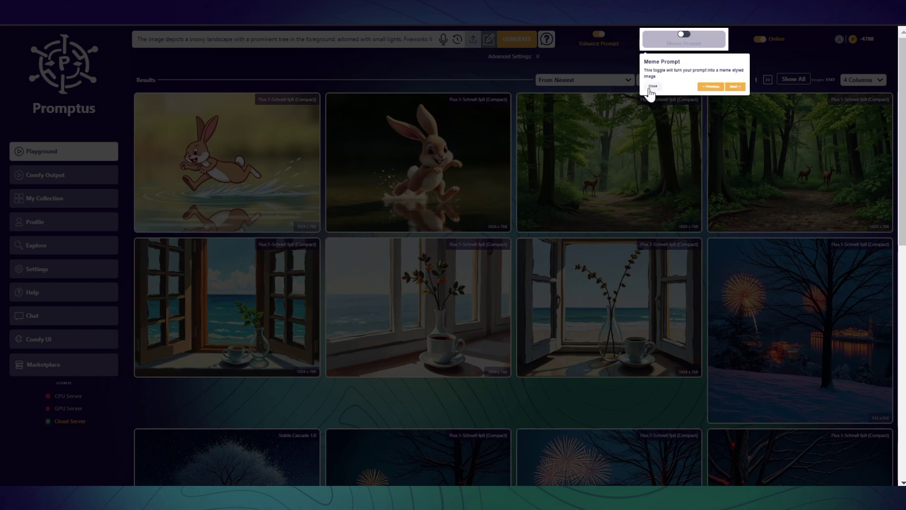
pyautogui.click(736, 87)
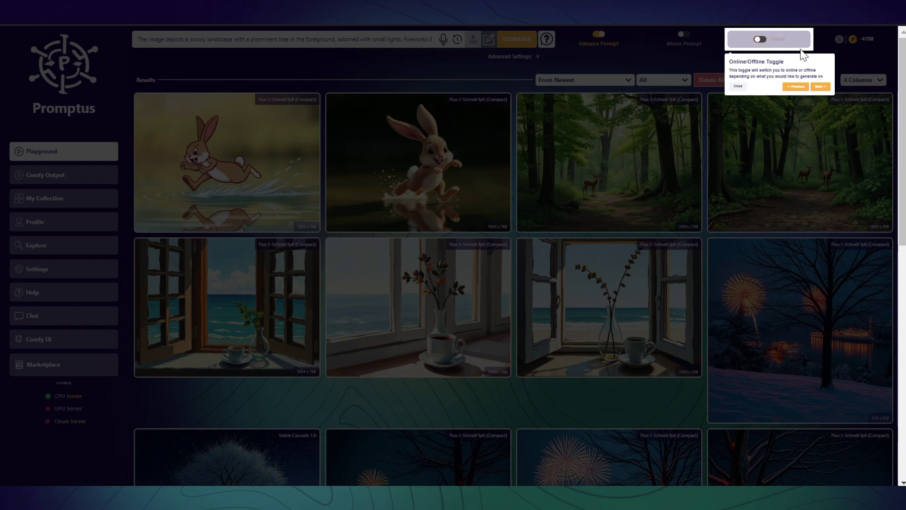
pyautogui.click(822, 87)
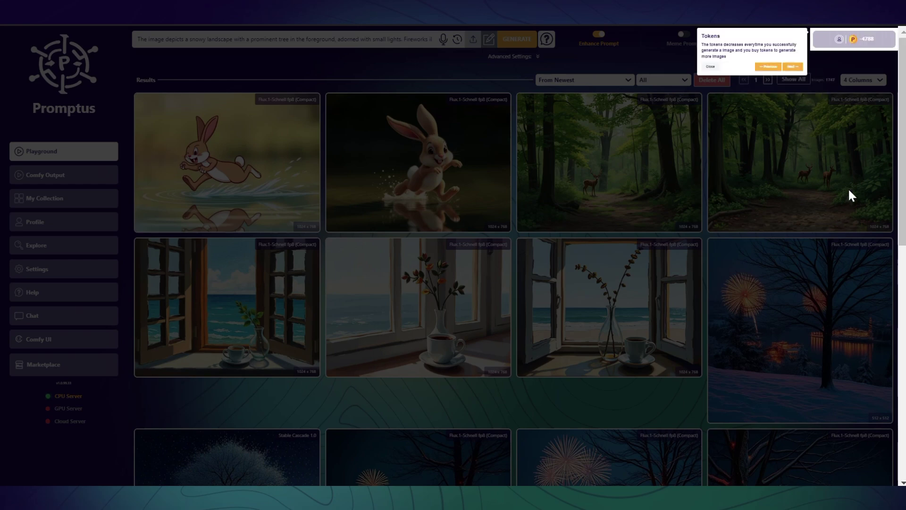
pyautogui.click(793, 66)
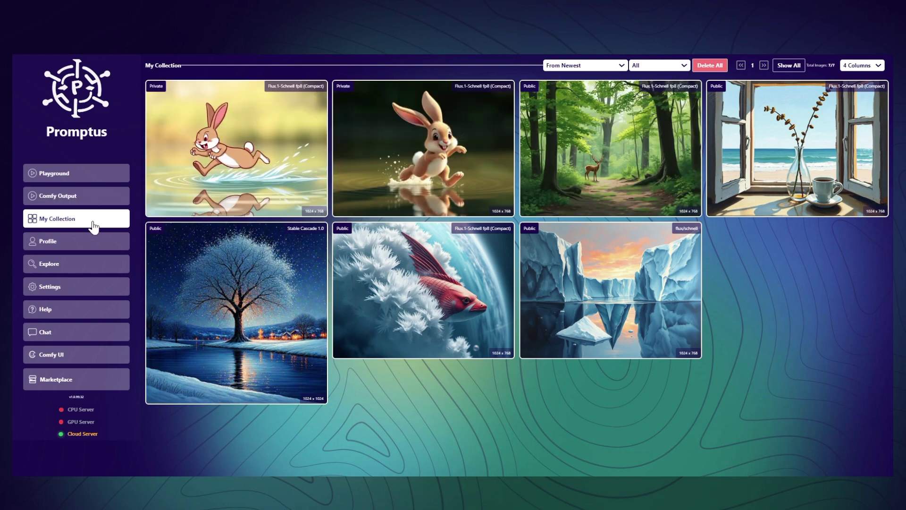
# - Preview the running-rabbit image, then send its details to the Playground via the reuse icon
pyautogui.click(295, 184)
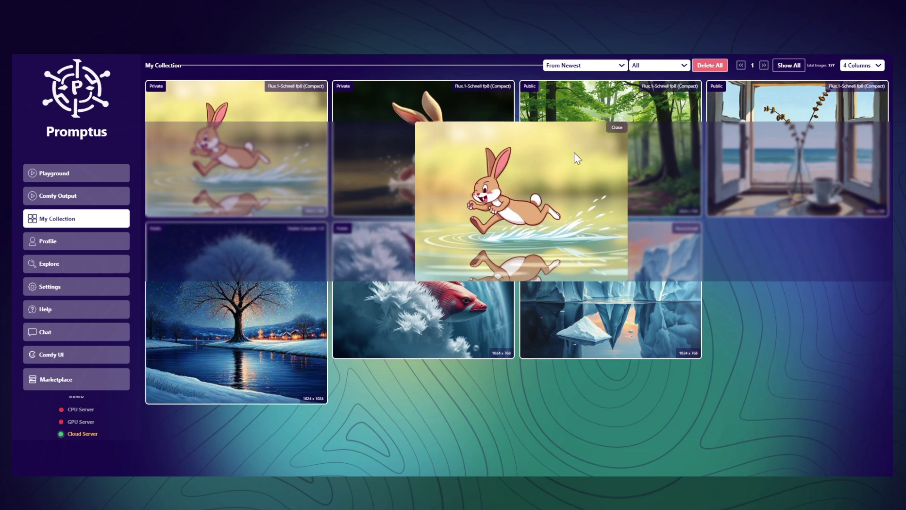
pyautogui.click(617, 129)
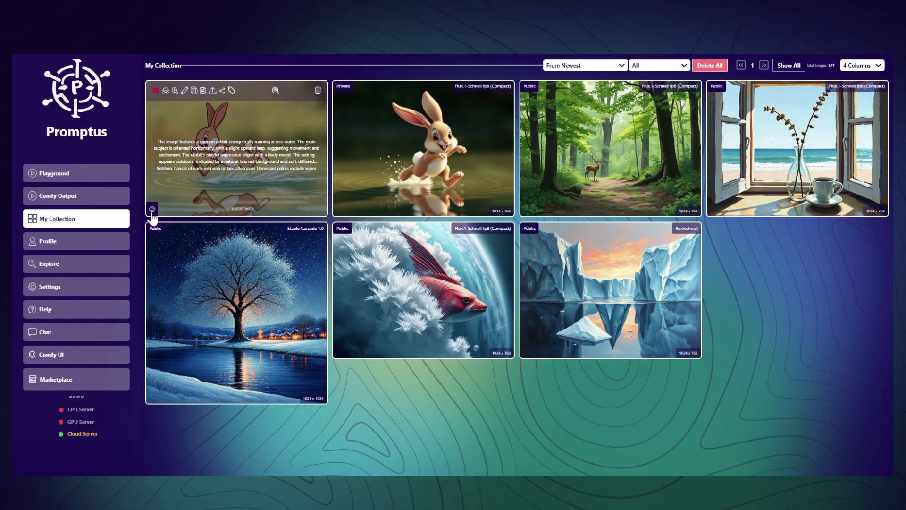
pyautogui.click(213, 91)
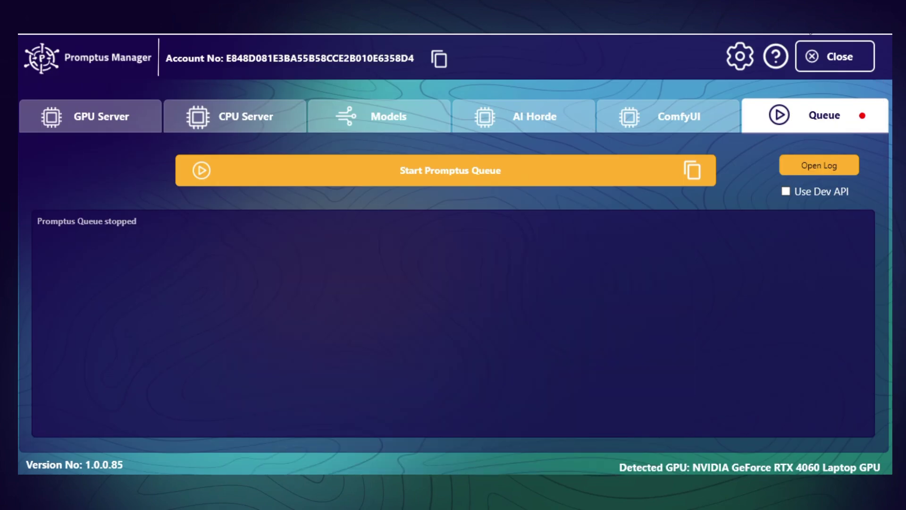
# - Start the local GPU server so it reads RUNNING, then show the CPU server page
pyautogui.click(92, 121)
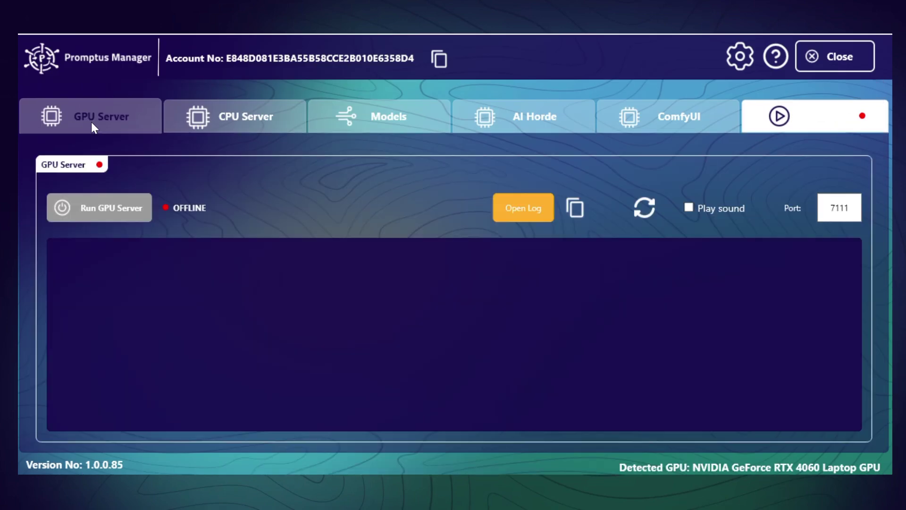
pyautogui.click(124, 211)
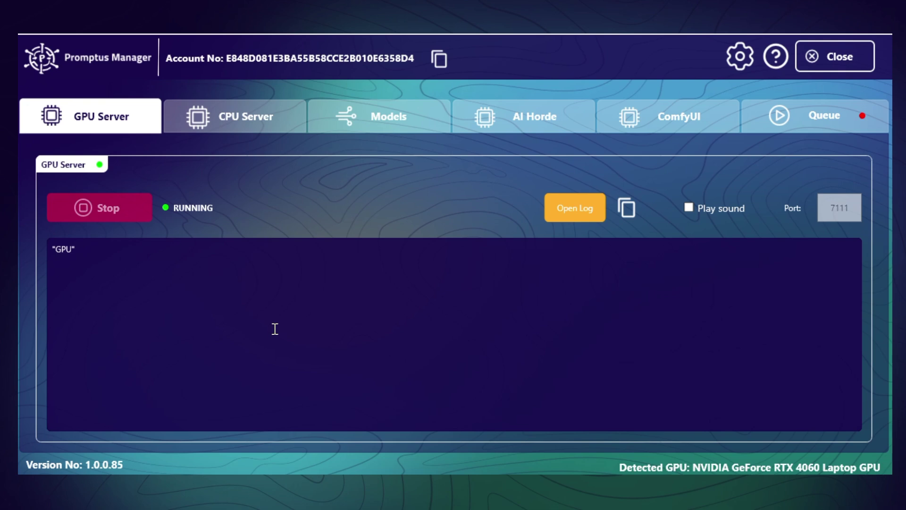
pyautogui.click(273, 122)
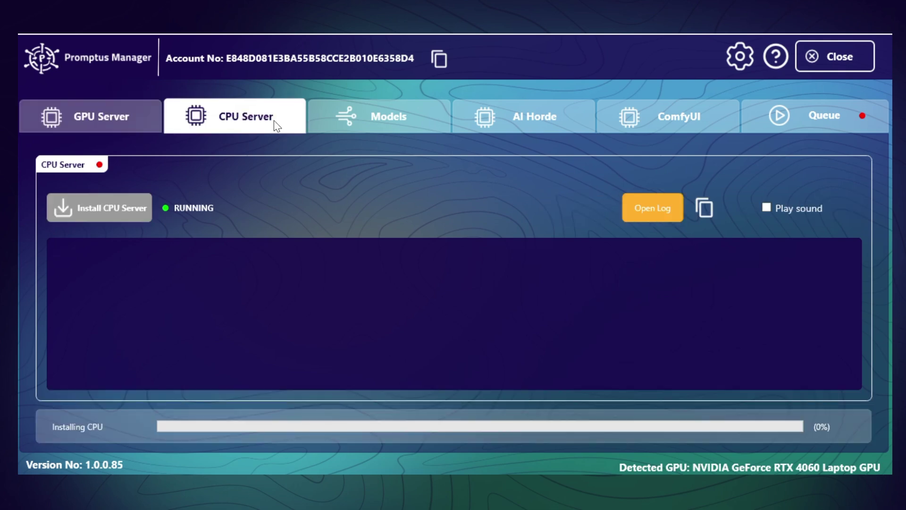
# - On the Models page choose stabilityai/sdxl-turbo to download and collapse/expand the installed models list
pyautogui.click(400, 119)
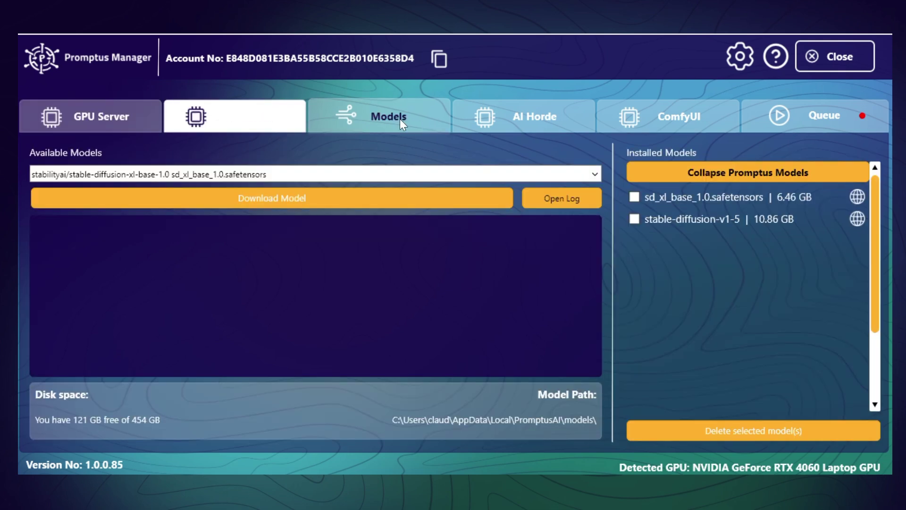
pyautogui.click(599, 175)
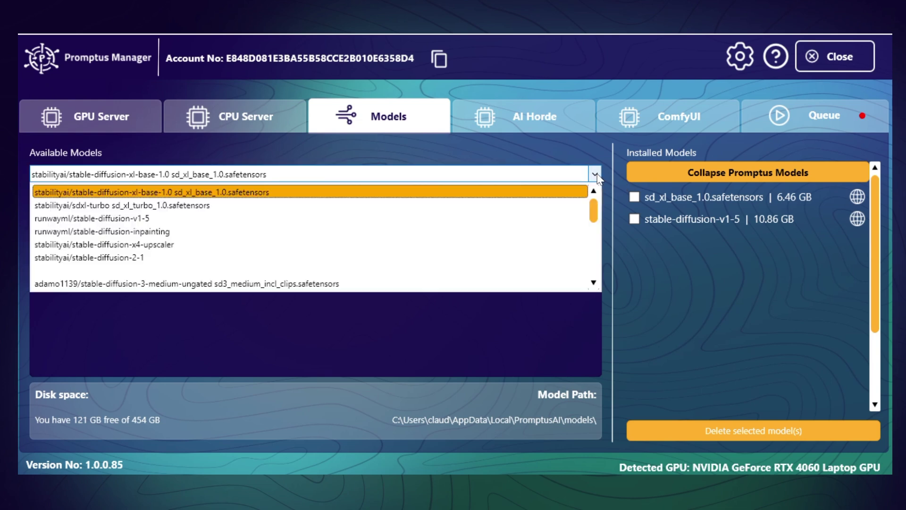
pyautogui.click(555, 206)
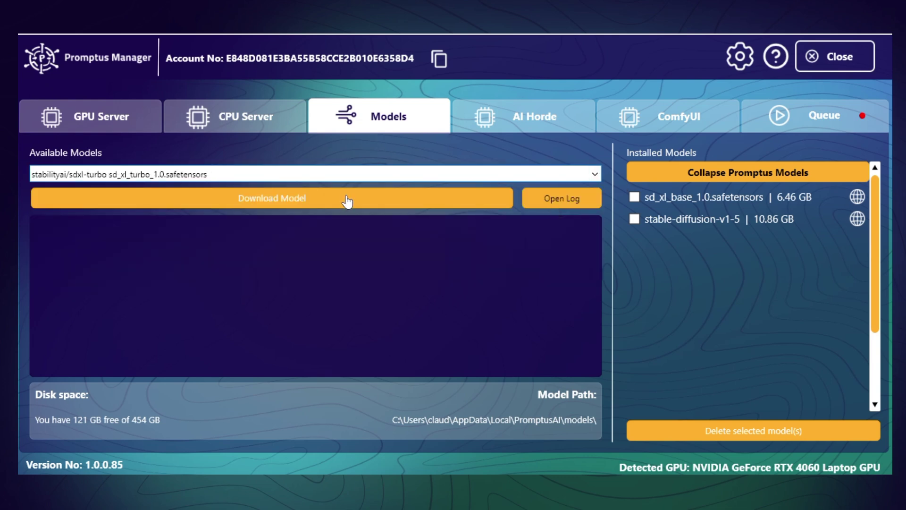
pyautogui.click(715, 175)
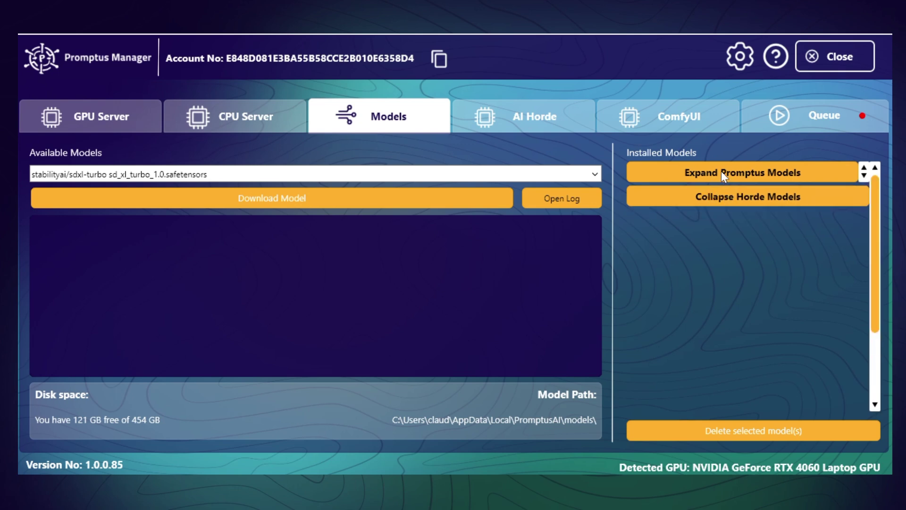
pyautogui.click(721, 171)
# - Visit AI Horde, start ComfyUI on port 8288 with ComfyUI-Manager as custom node, then show the queue
pyautogui.click(547, 119)
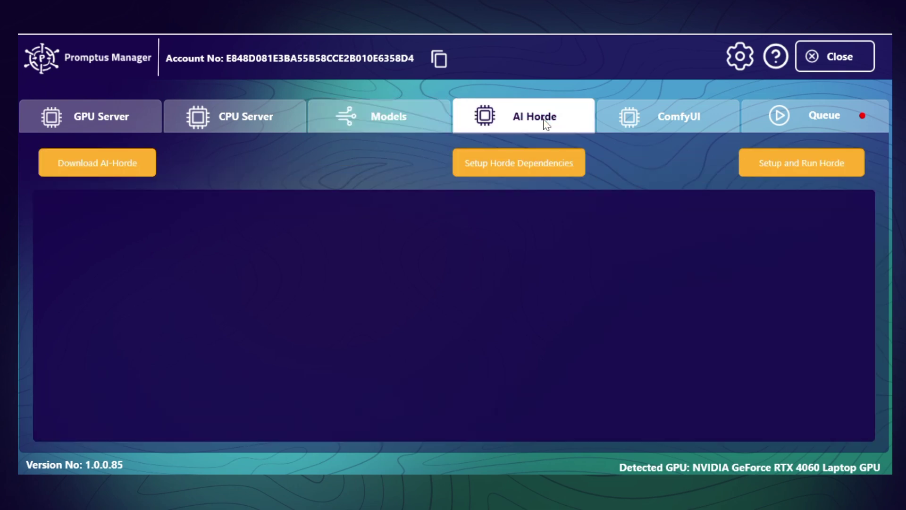
pyautogui.click(725, 125)
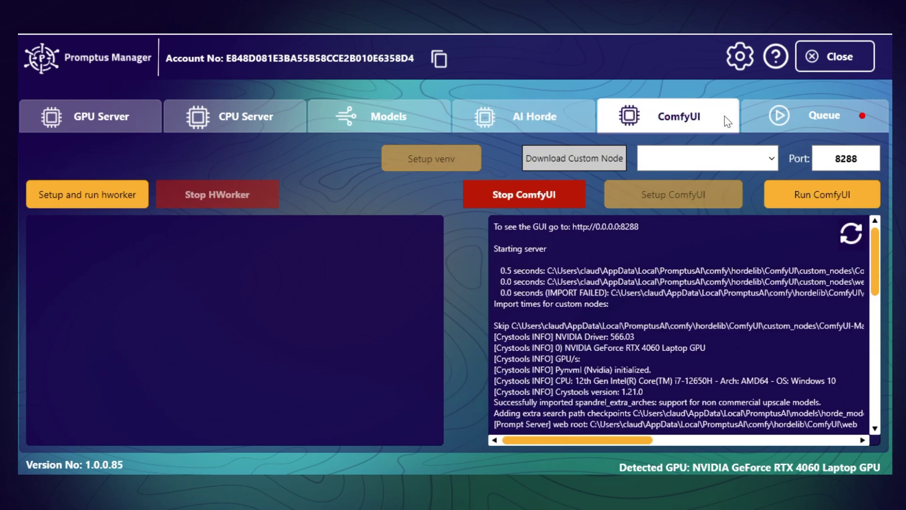
pyautogui.click(817, 199)
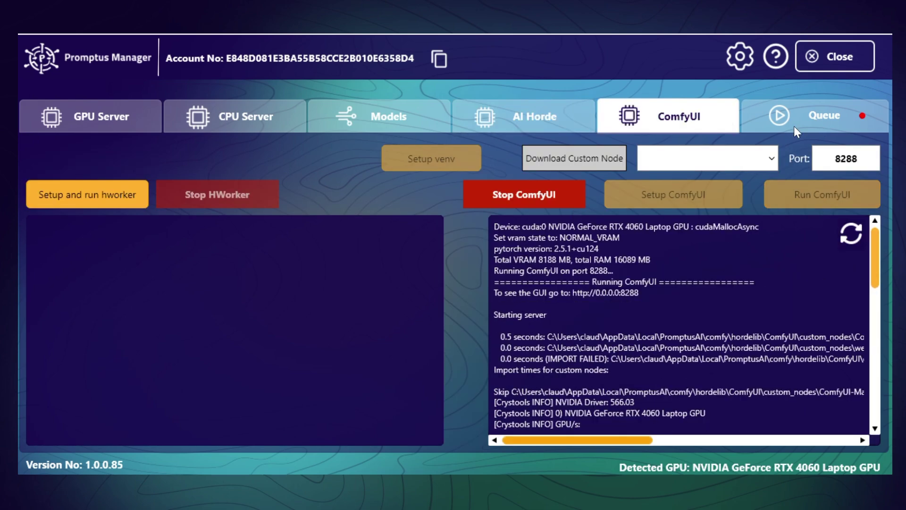
pyautogui.click(772, 159)
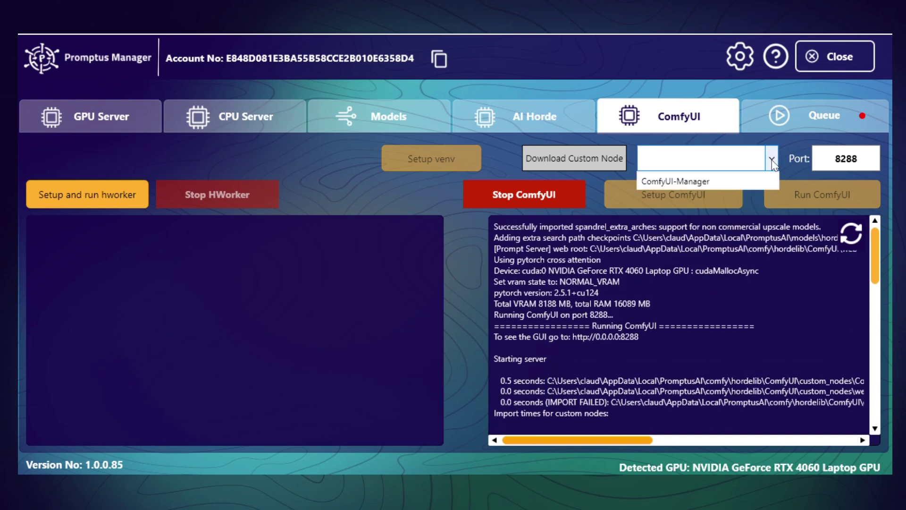
pyautogui.click(761, 181)
pyautogui.click(838, 121)
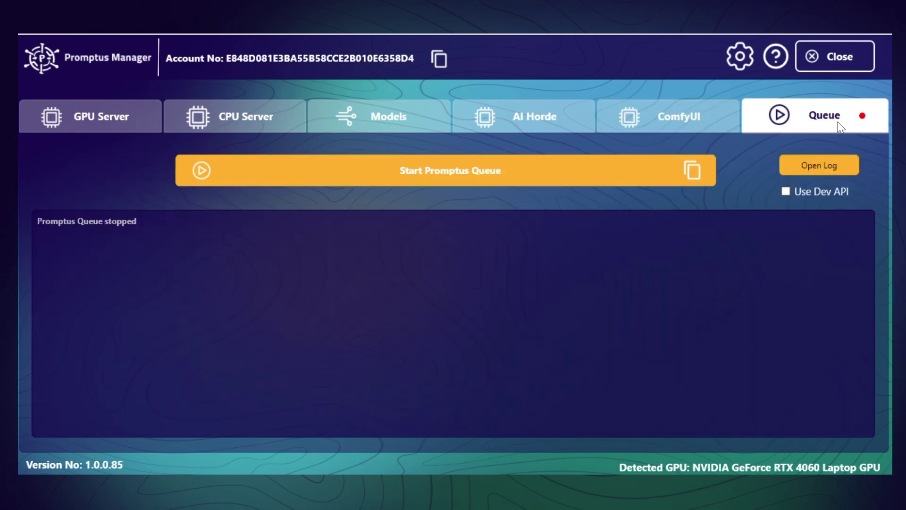
# - Queue the leopard render, then show the result in the Comfy Output gallery
pyautogui.click(539, 181)
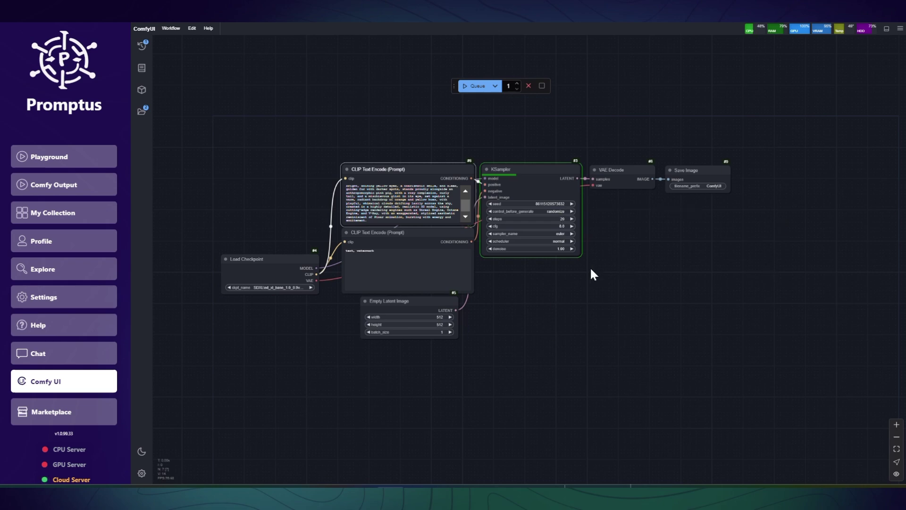
pyautogui.scroll(2, 588, 269)
pyautogui.moveTo(544, 332); pyautogui.dragTo(585, 329)
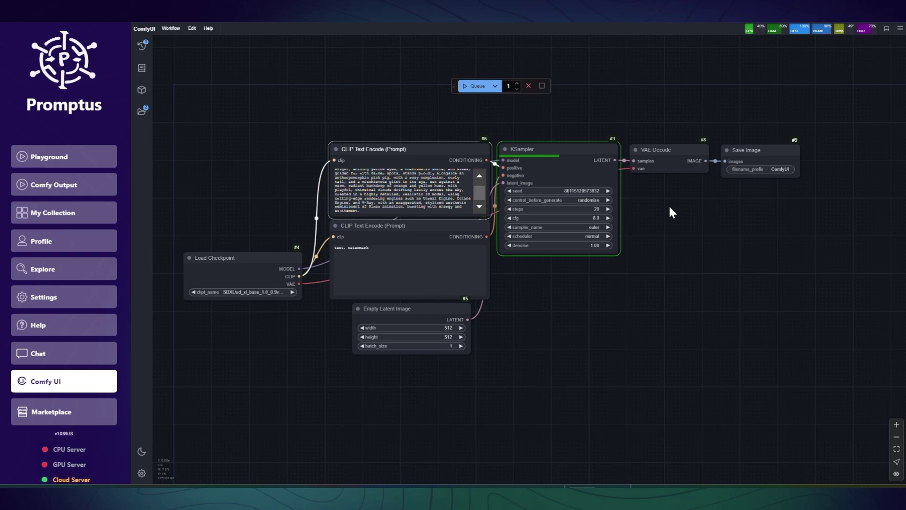
pyautogui.scroll(2, 832, 244)
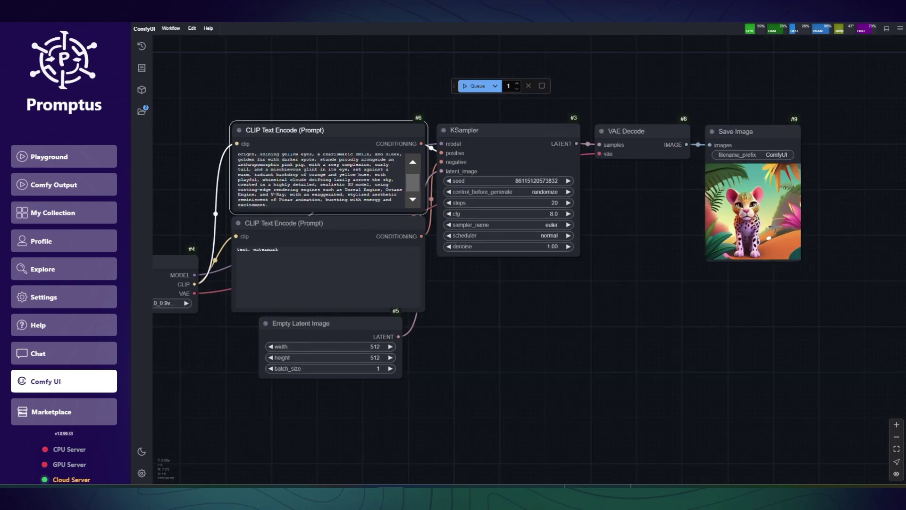
pyautogui.click(53, 185)
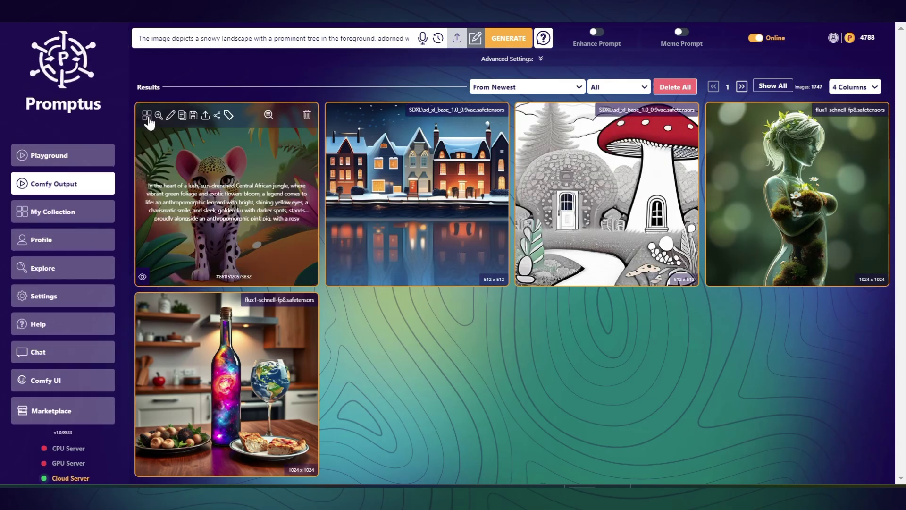
# - Find the leopard in My Collection, then launch the public gallery from the Profile page
pyautogui.click(85, 212)
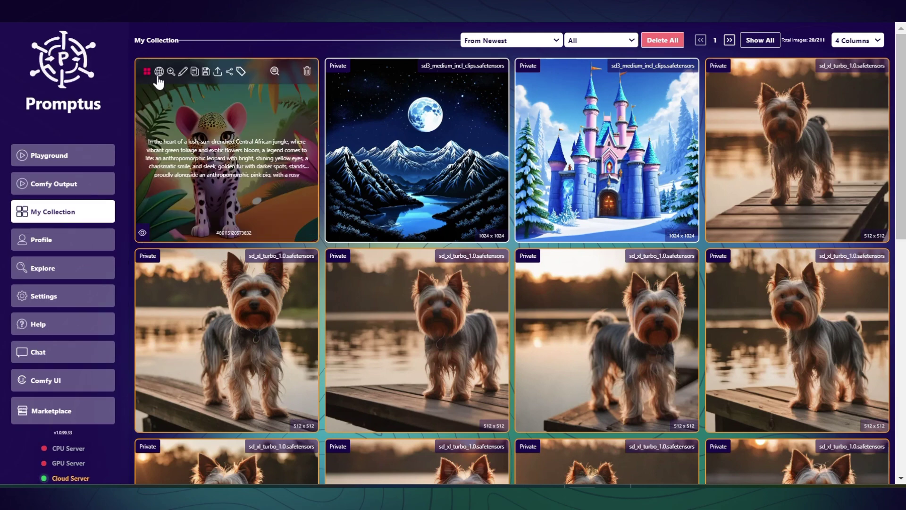
pyautogui.click(52, 240)
pyautogui.click(449, 183)
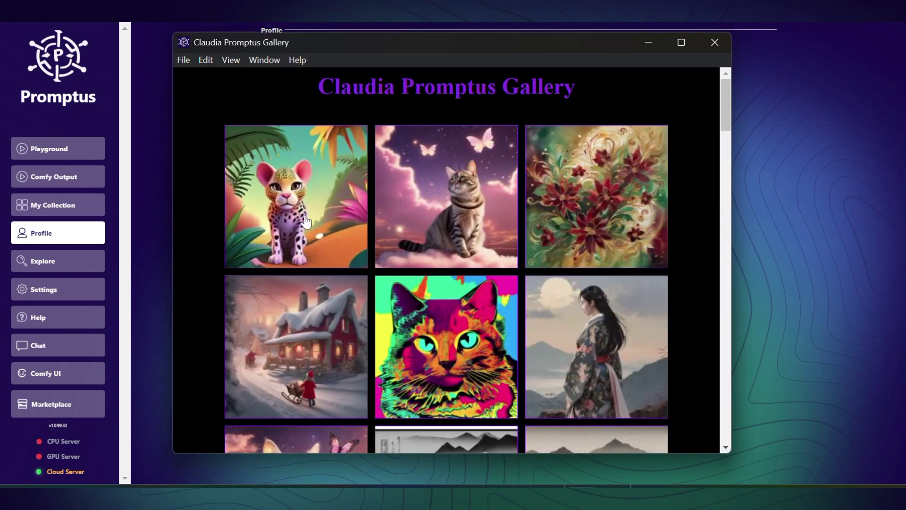
# - Enlarge the leopard thumbnail in the public gallery lightbox
pyautogui.click(305, 221)
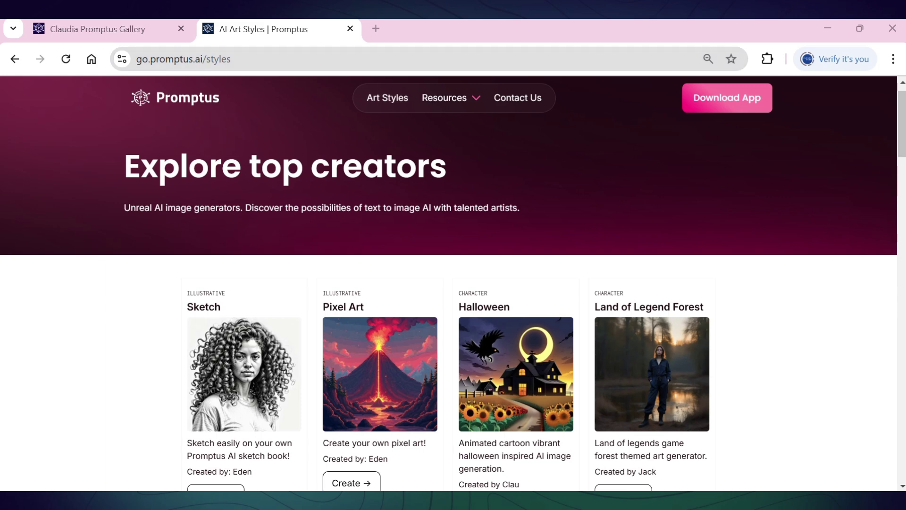
pyautogui.scroll(-1, 901, 142)
pyautogui.scroll(-1, 901, 142)
pyautogui.scroll(-1, 901, 142)
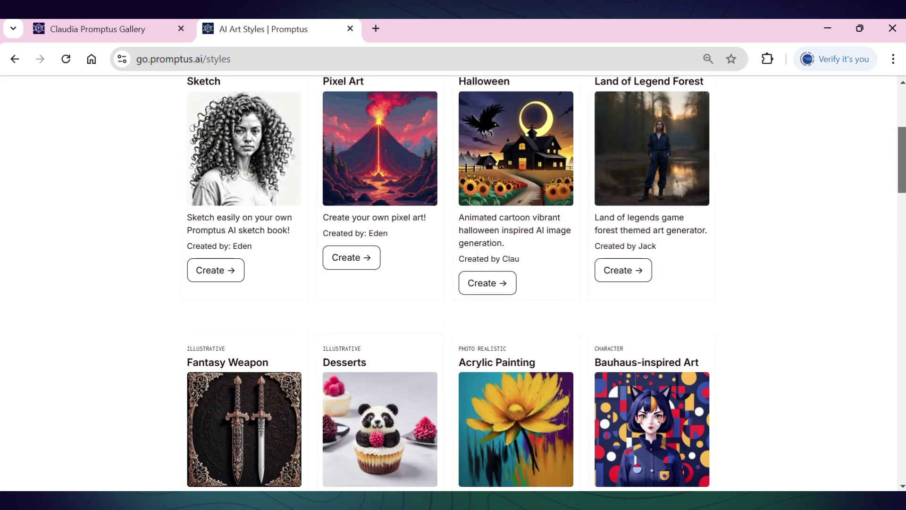
pyautogui.scroll(-1, 901, 141)
pyautogui.scroll(-1, 454, 284)
pyautogui.scroll(-1, 454, 283)
pyautogui.scroll(-1, 453, 283)
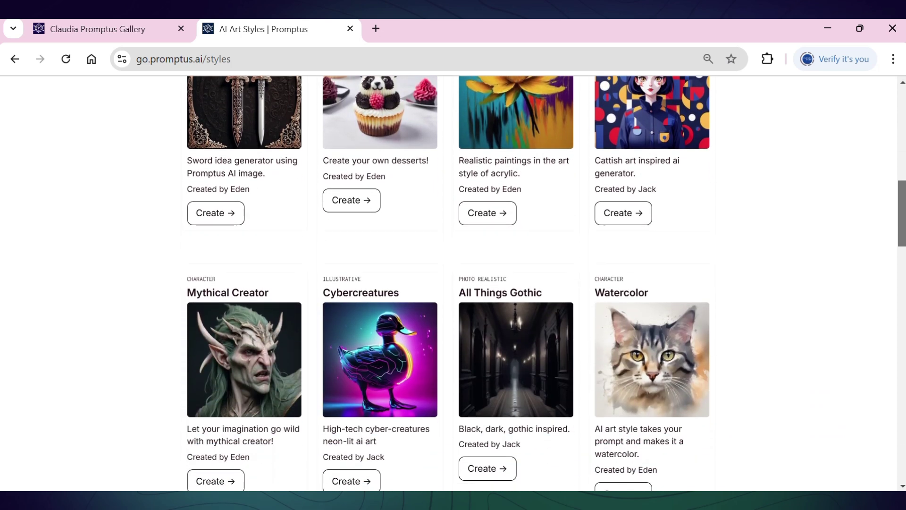
pyautogui.scroll(-1, 453, 283)
pyautogui.scroll(-1, 453, 284)
pyautogui.scroll(-1, 453, 284)
pyautogui.scroll(-1, 453, 283)
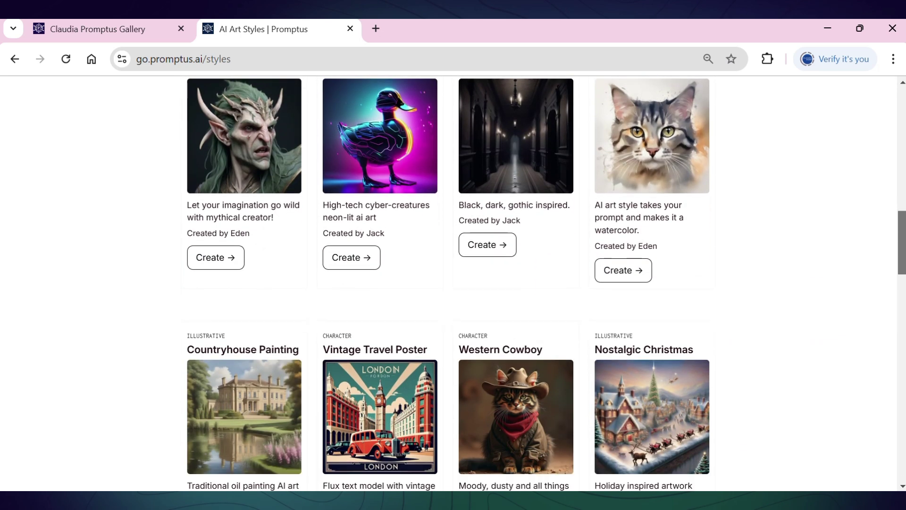
pyautogui.scroll(-1, 454, 284)
pyautogui.scroll(-1, 453, 284)
pyautogui.scroll(-1, 453, 283)
pyautogui.scroll(-1, 453, 283)
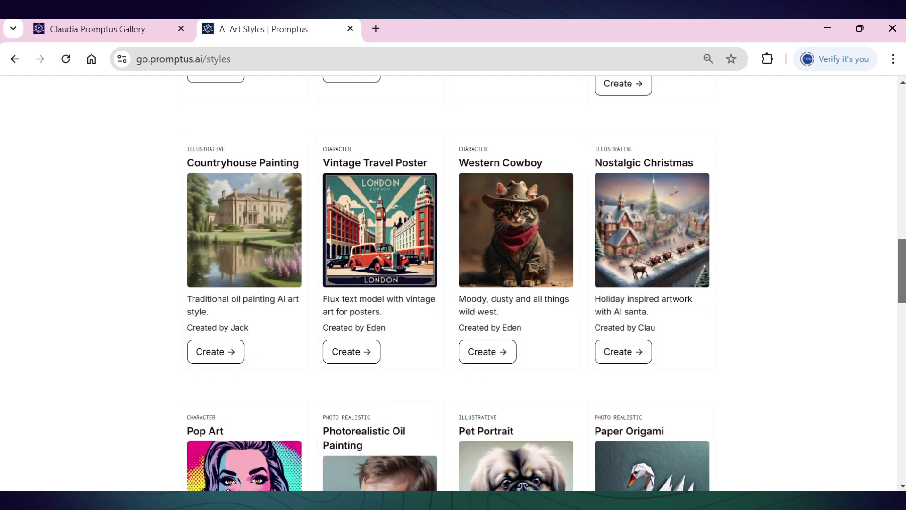
pyautogui.scroll(-1, 453, 283)
pyautogui.scroll(-1, 453, 283)
pyautogui.scroll(-1, 454, 283)
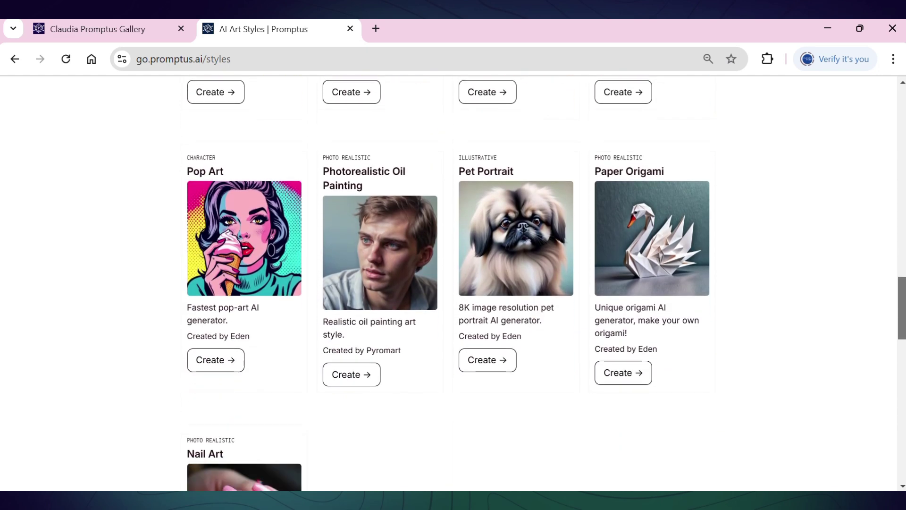
pyautogui.scroll(-1, 453, 283)
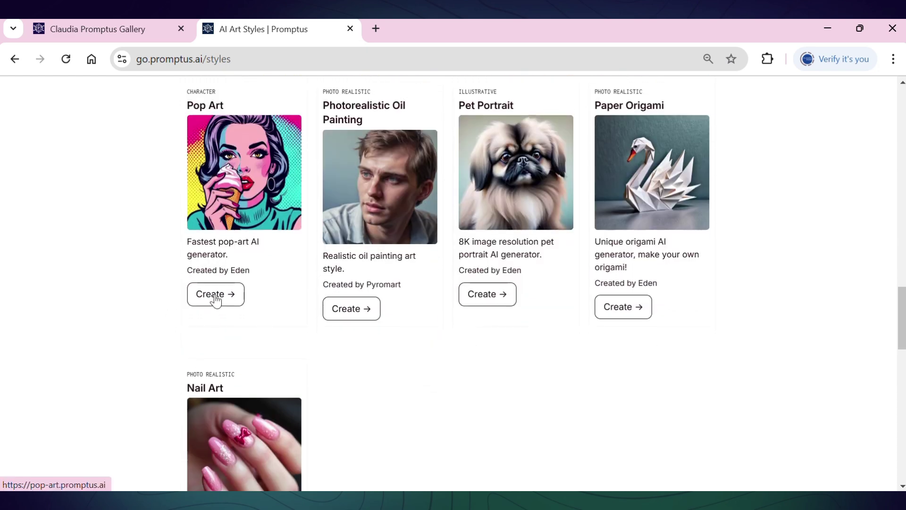